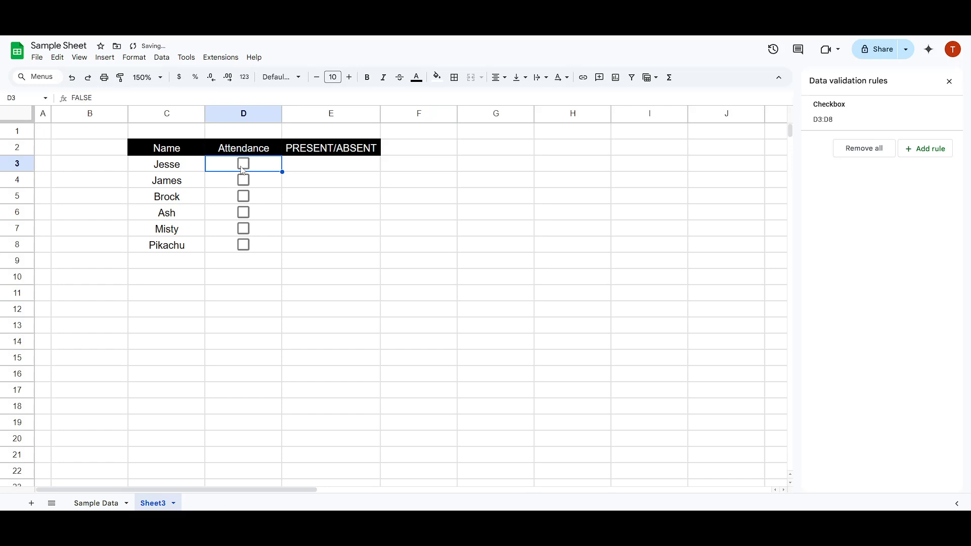
Step: Tick and clear the attendance checkbox in D4 and step through the empty PRESENT/ABSENT cells E3 to E8
left_click(244, 180)
left_click(243, 181)
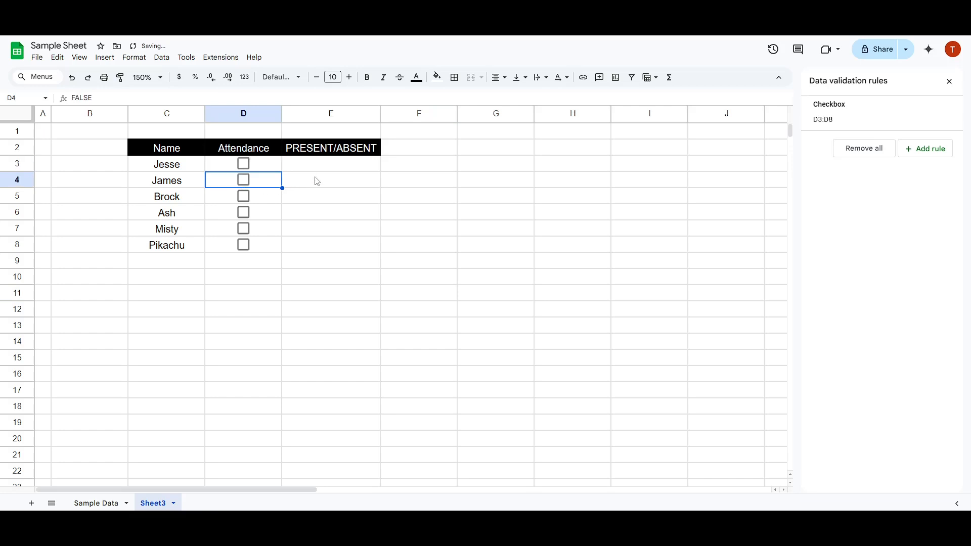
left_click(331, 170)
left_click(334, 183)
left_click(336, 201)
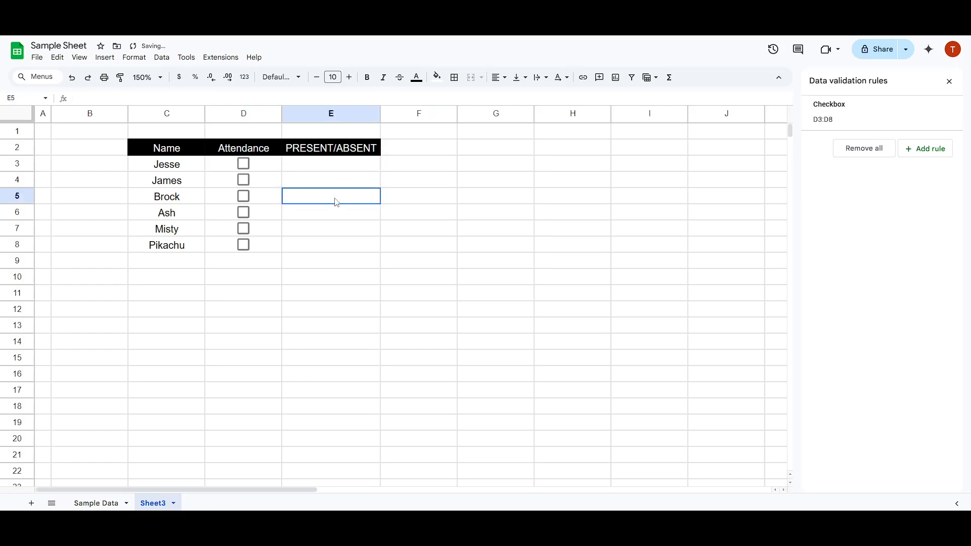
left_click(338, 219)
left_click(338, 235)
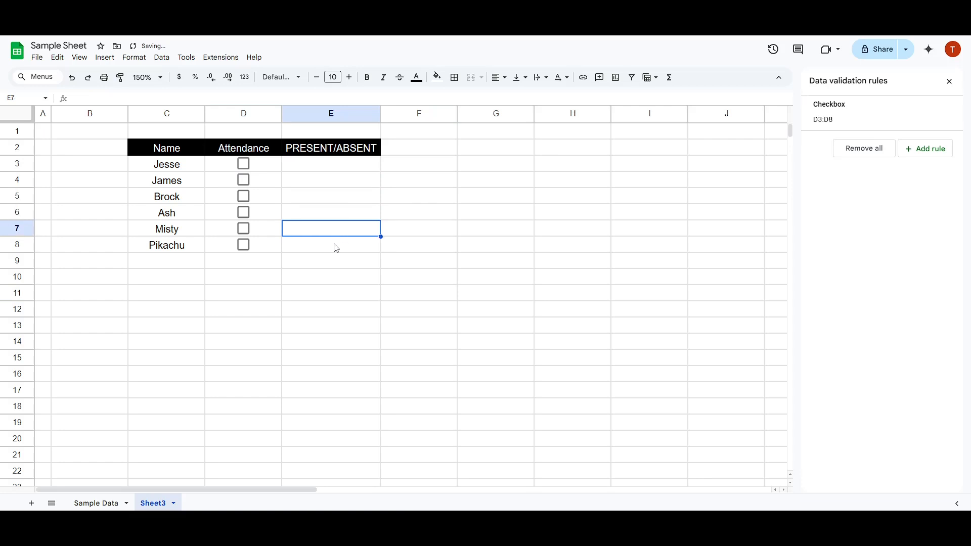
left_click(336, 247)
Step: Test the Attendance checkboxes in D3:D8 by ticking them and clearing them all again
left_click(242, 166)
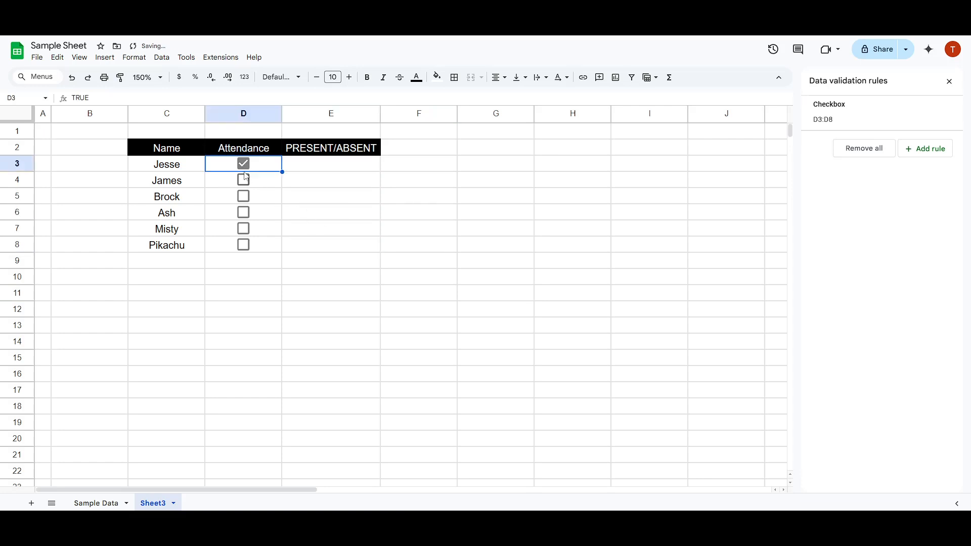
left_click(243, 166)
left_click(243, 181)
left_click(245, 182)
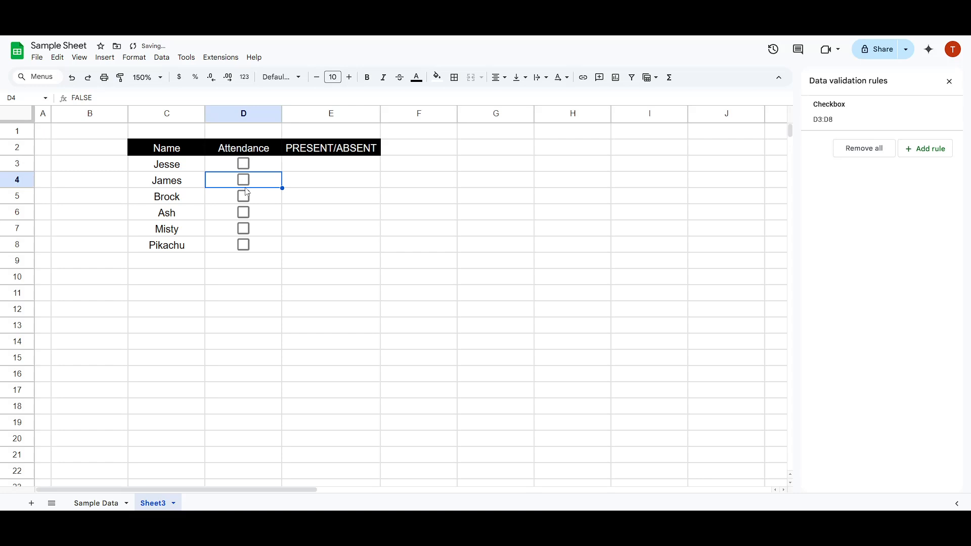
left_click(244, 199)
left_click(245, 202)
left_click(243, 213)
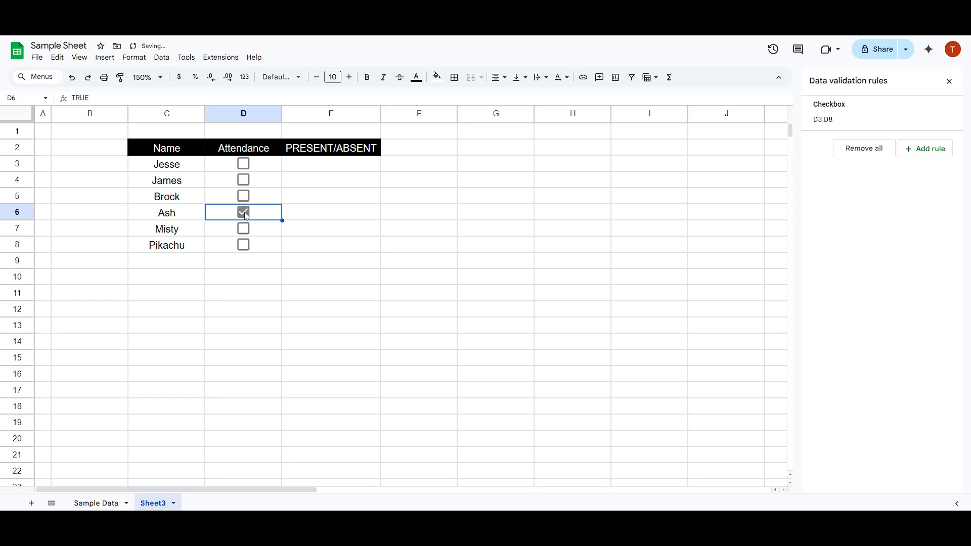
left_click(243, 228)
left_click(243, 244)
left_click(243, 228)
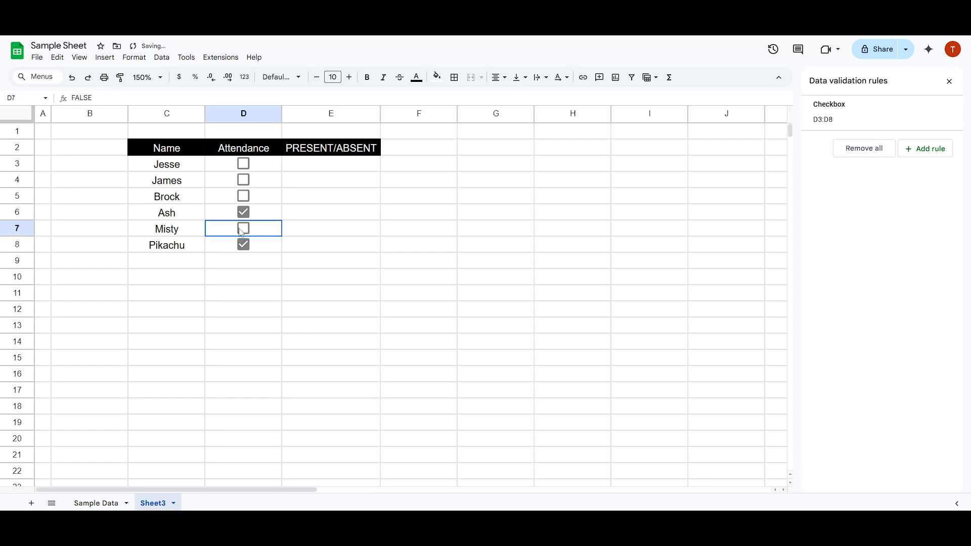
left_click(244, 244)
left_click(245, 214)
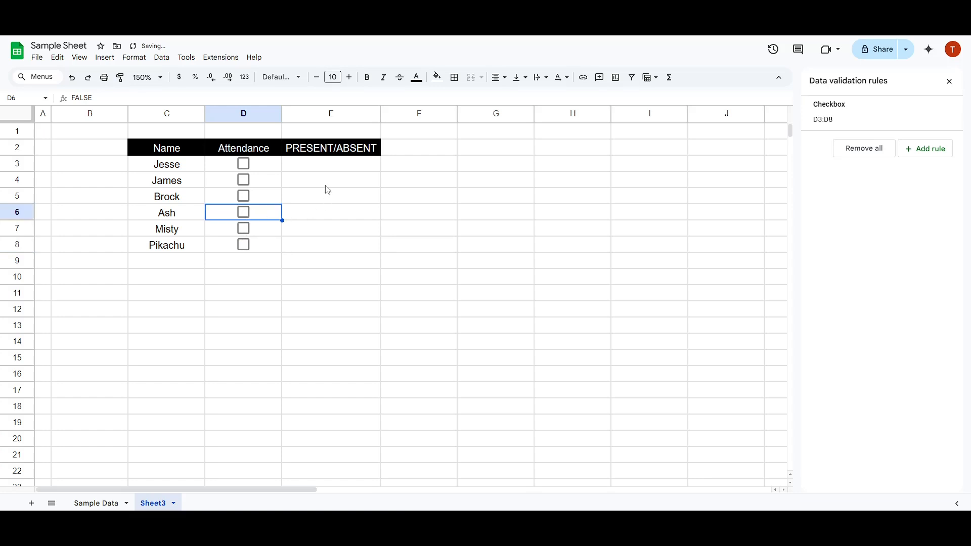
Step: Examine the underlying value of the checkbox cell D3 in both its ticked and cleared states
left_click(321, 170)
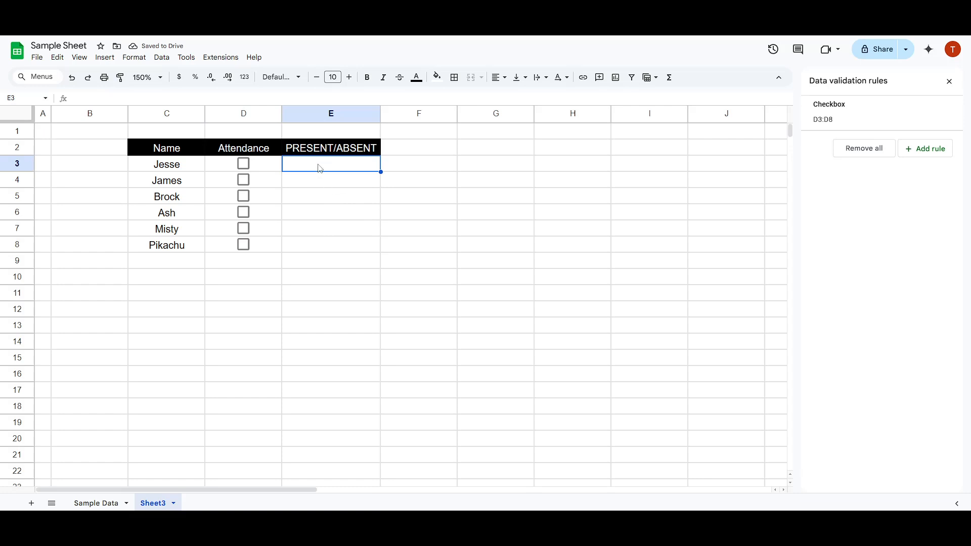
left_click(268, 169)
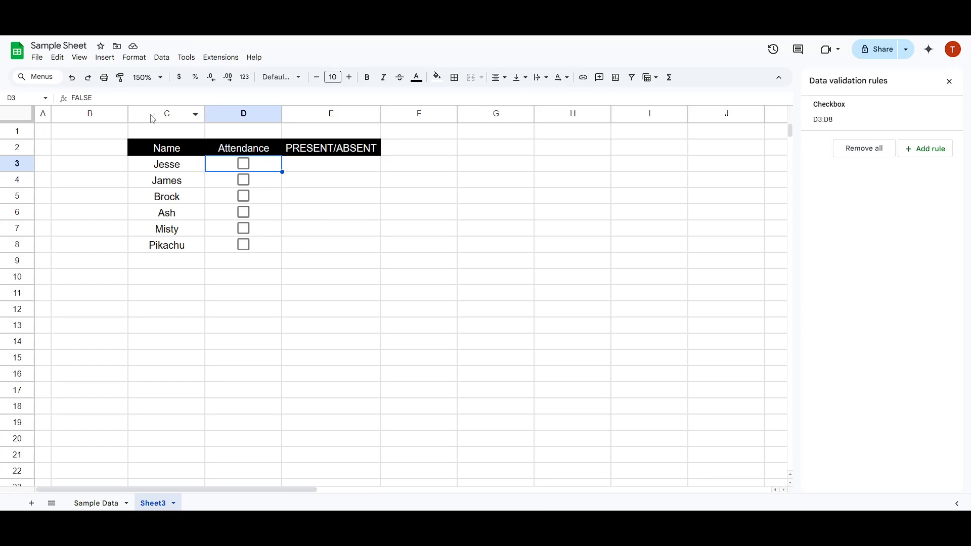
left_click(245, 168)
double_click(81, 98)
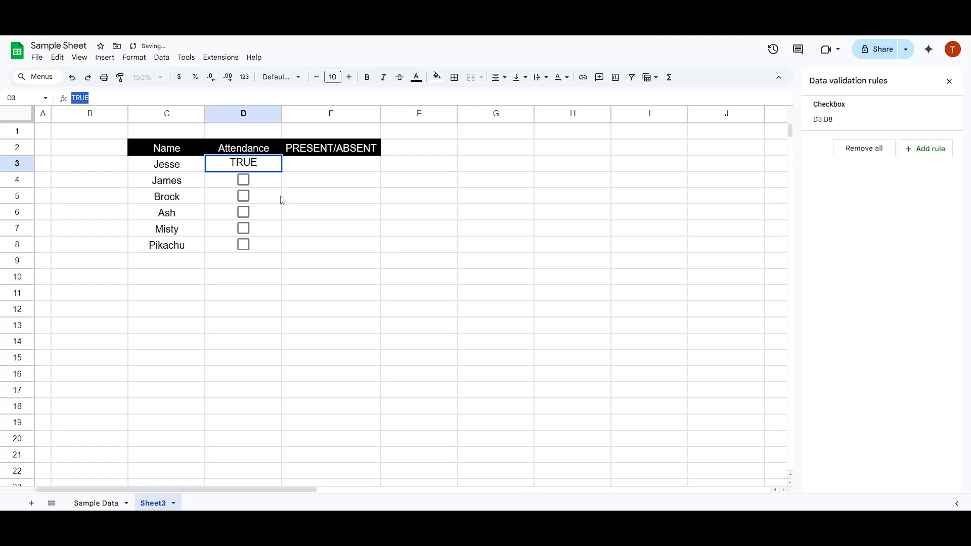
key("Escape")
left_click(243, 166)
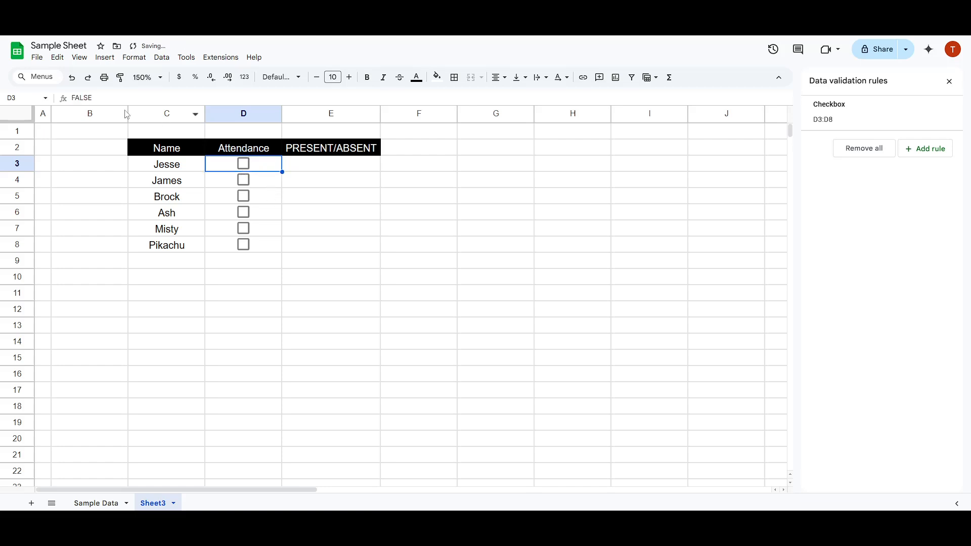
left_click(82, 98)
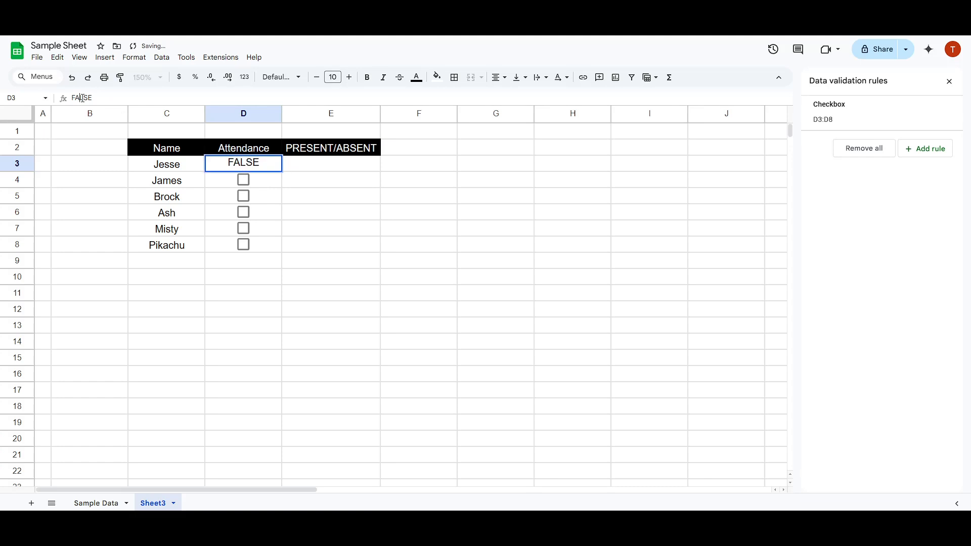
key("Escape")
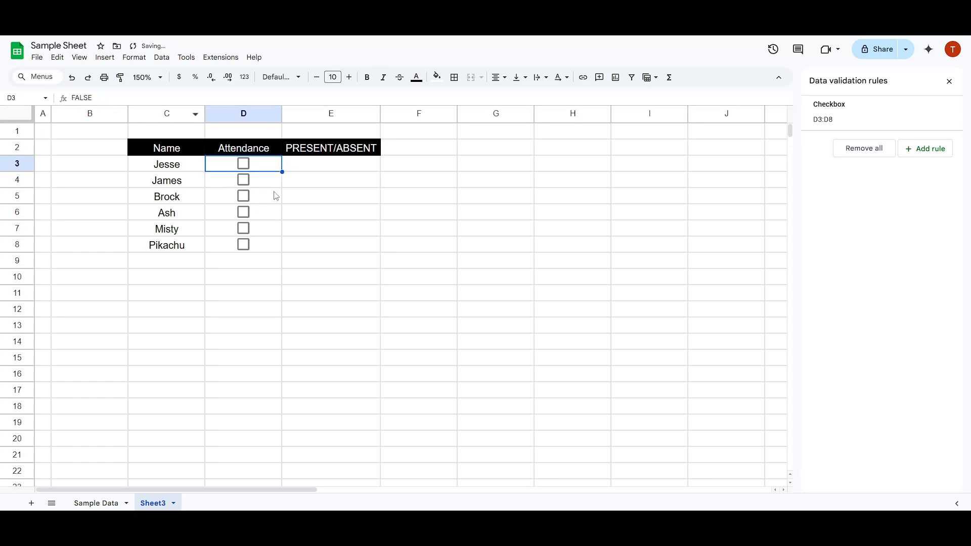
left_click(342, 170)
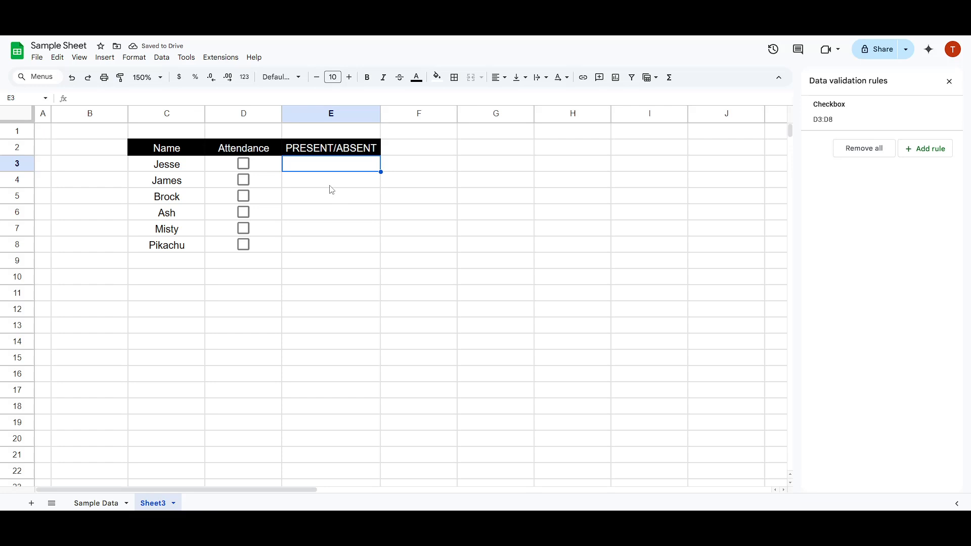
type("=I")
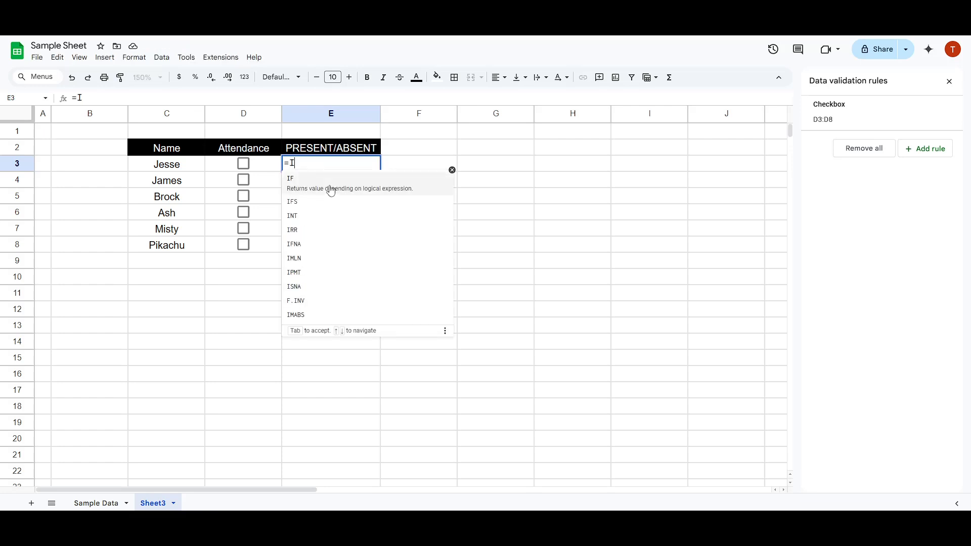
type("F")
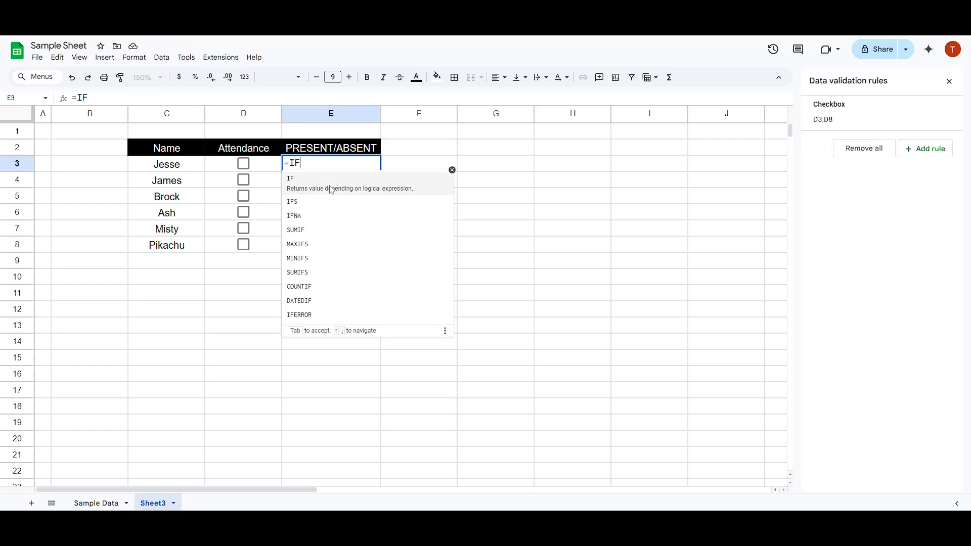
key("Escape")
key("Return")
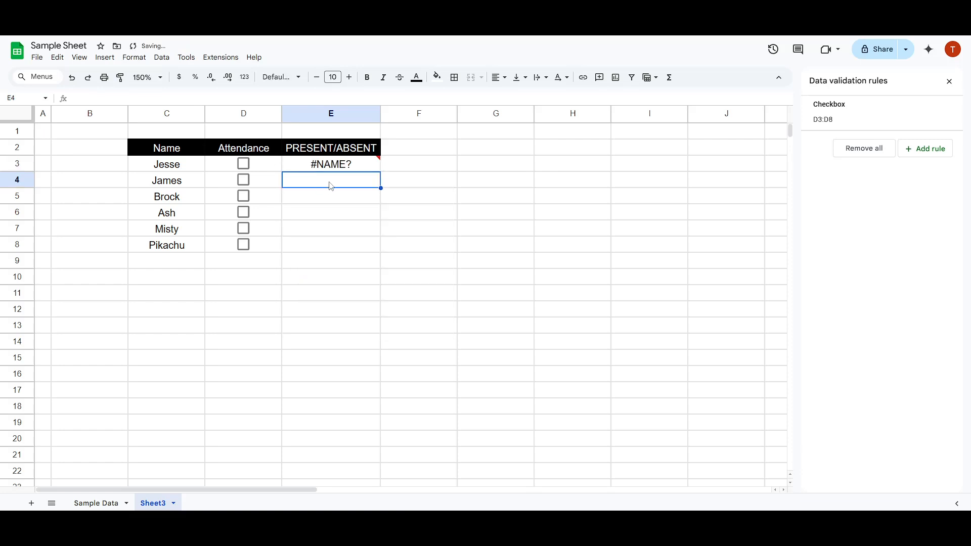
left_click(344, 170)
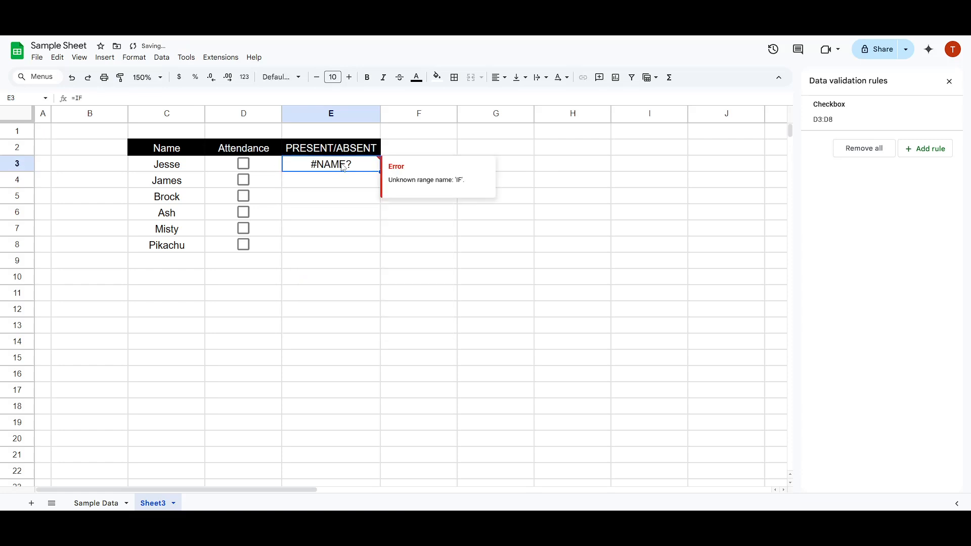
left_click(174, 98)
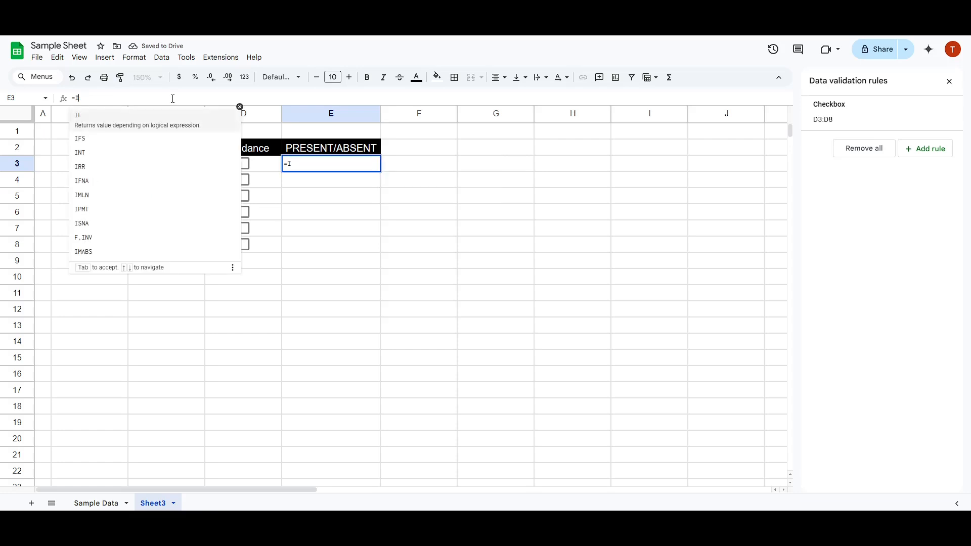
key("Escape")
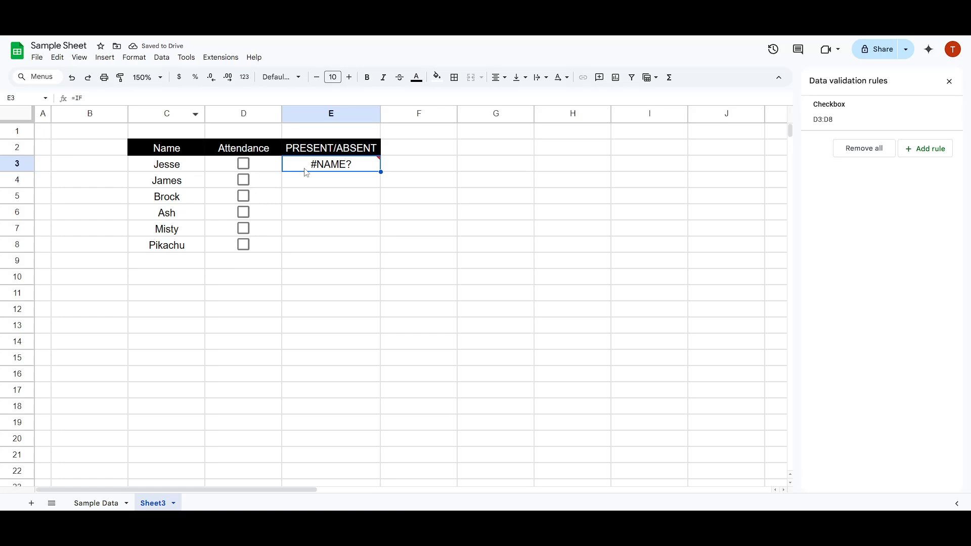
mouse_move(349, 157)
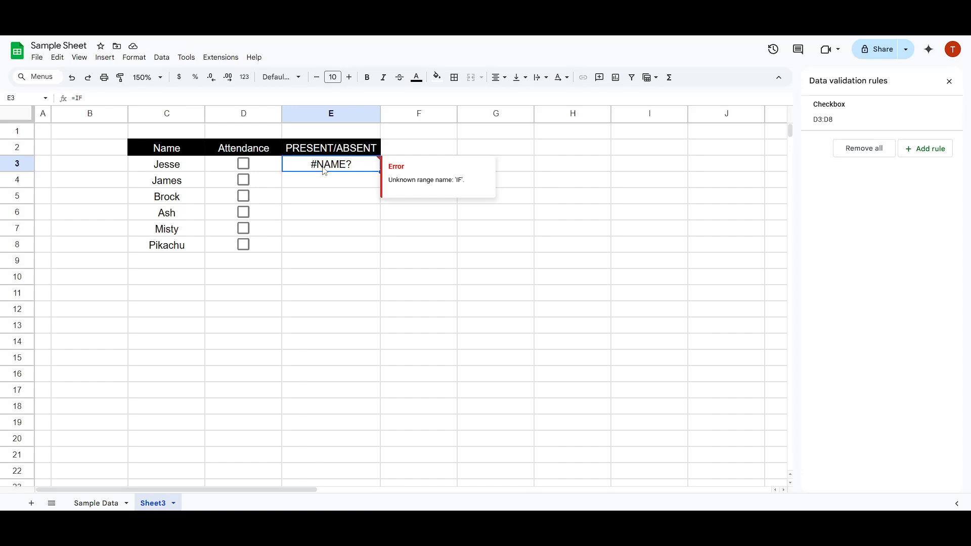
key("Delete")
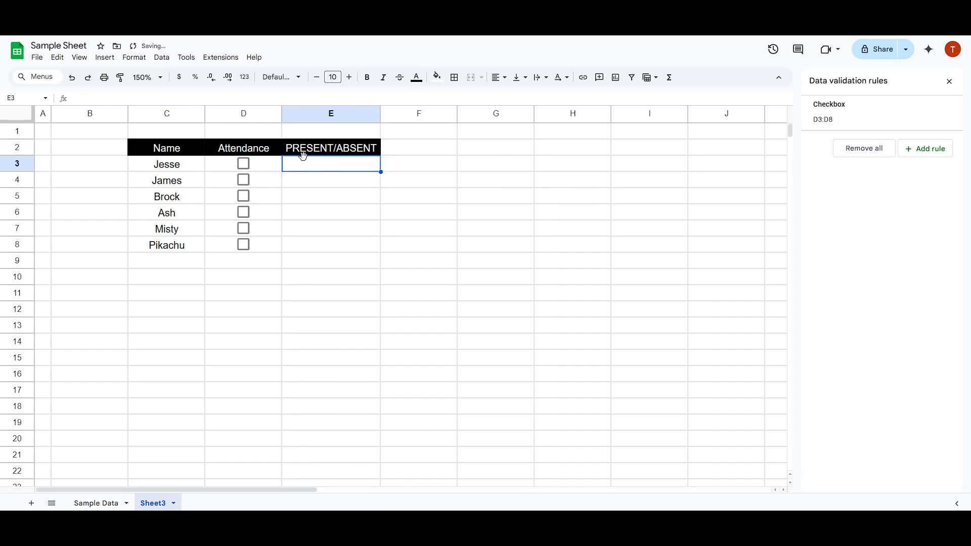
Step: Start an IF formula in E3 with D3=TRUE as its logical expression
type("=")
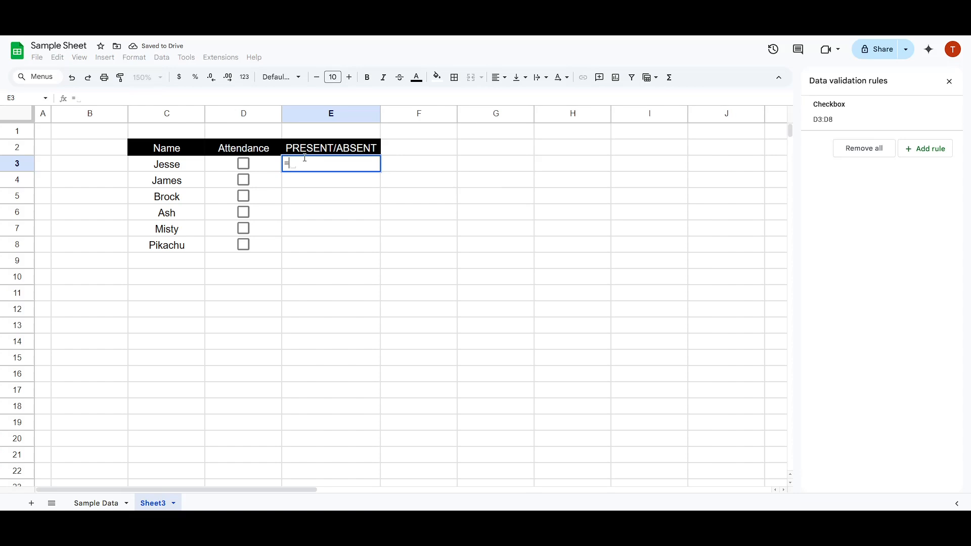
type("I")
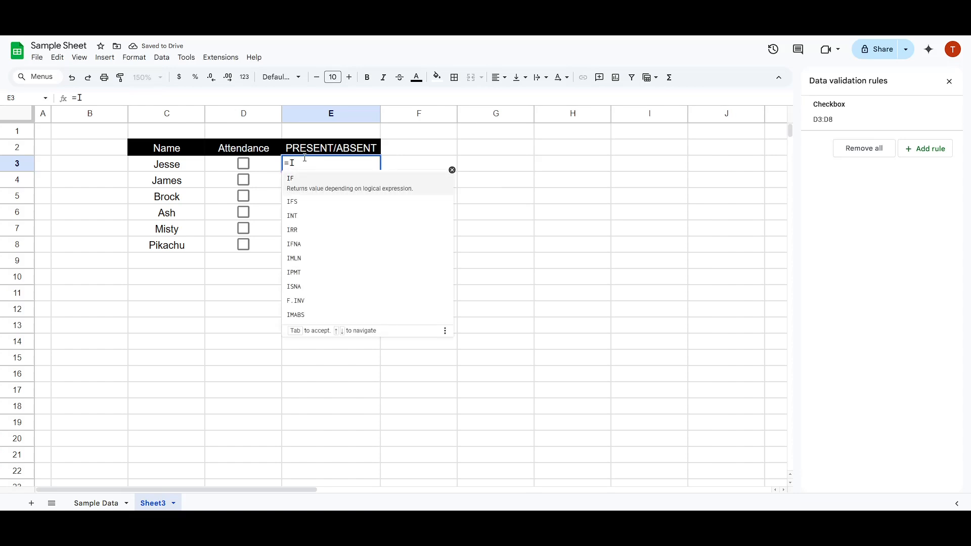
type("F")
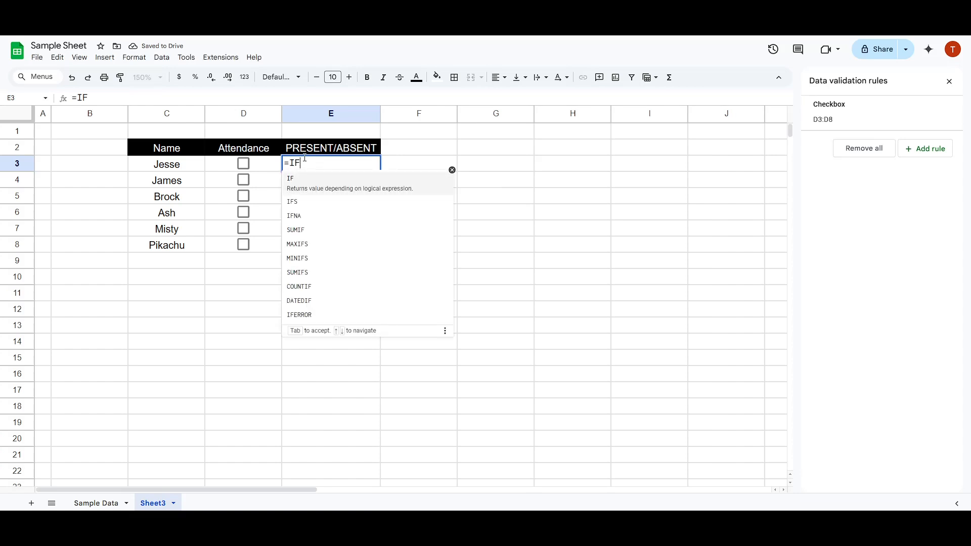
type("(")
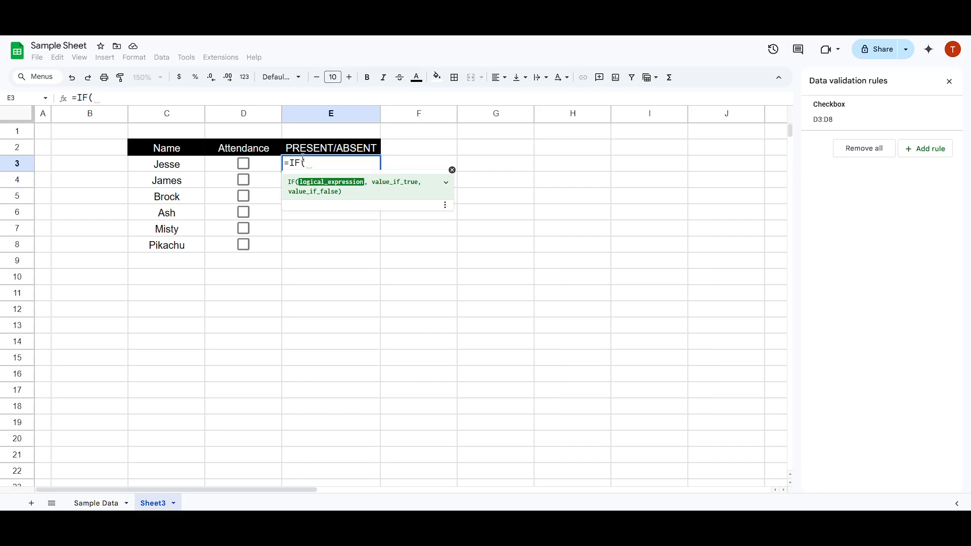
left_click(269, 165)
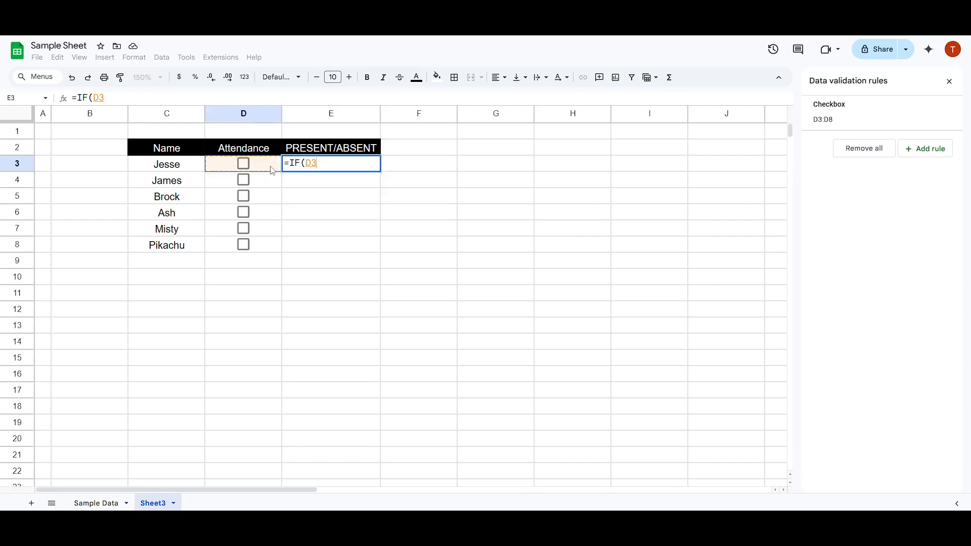
type("=")
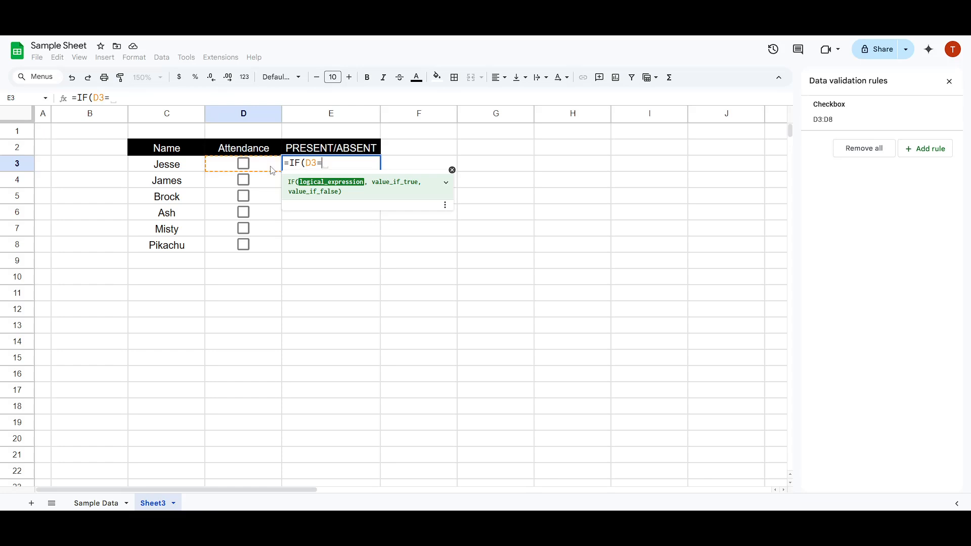
type("TRUE")
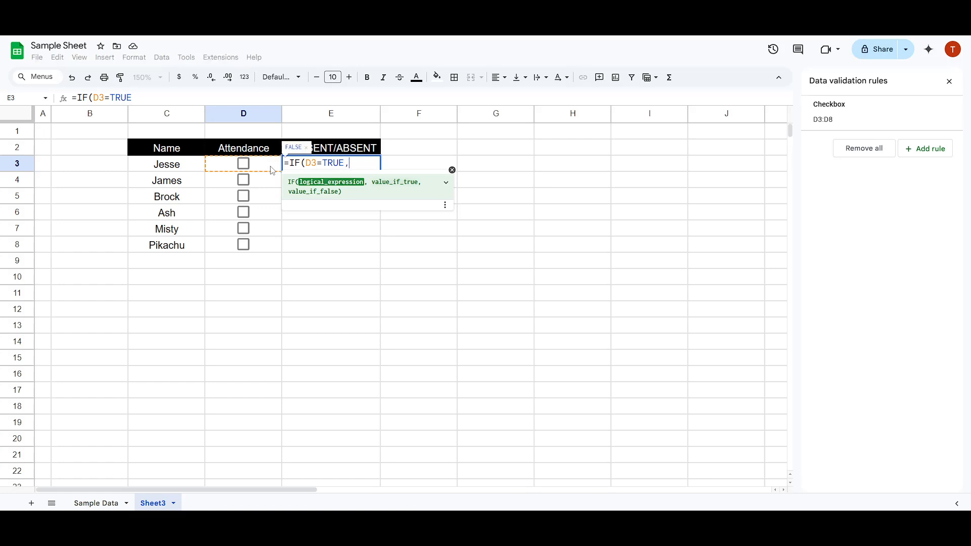
type(",")
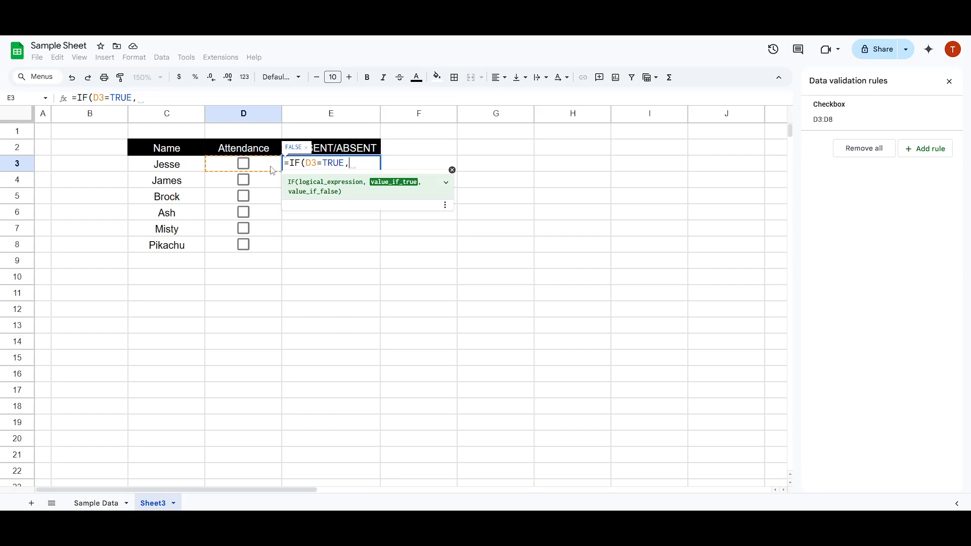
Step: Add "PRESENT" as the value_if_true argument of the IF formula in E3
type("\"")
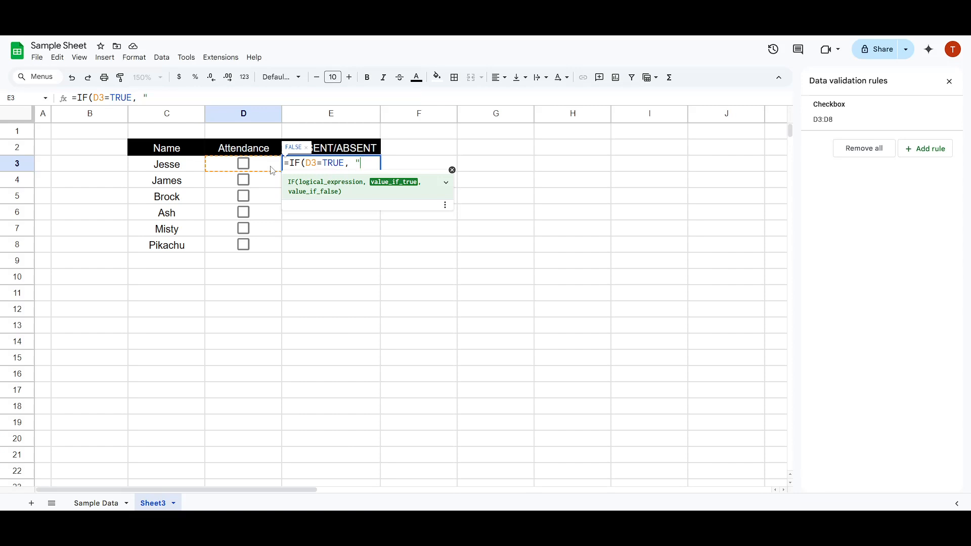
type("PRESENT")
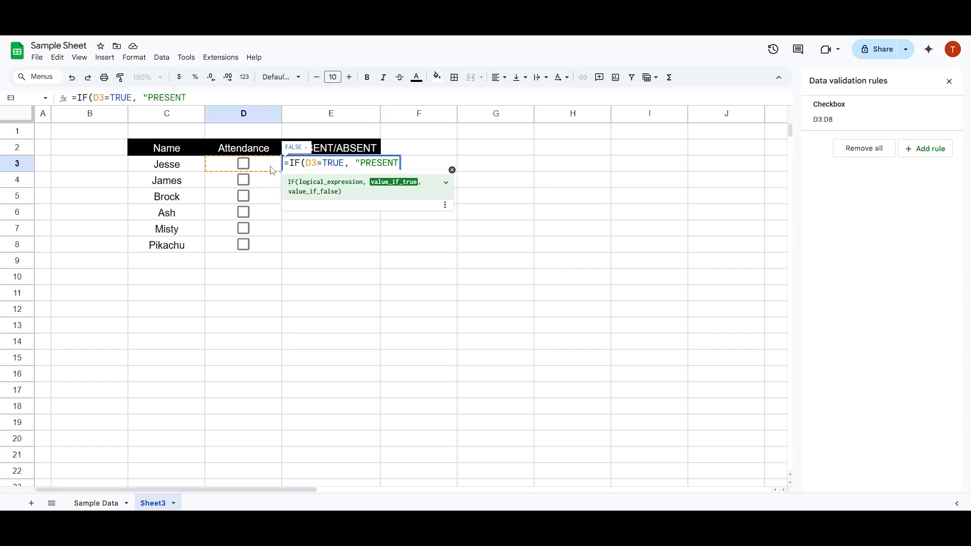
type("\",")
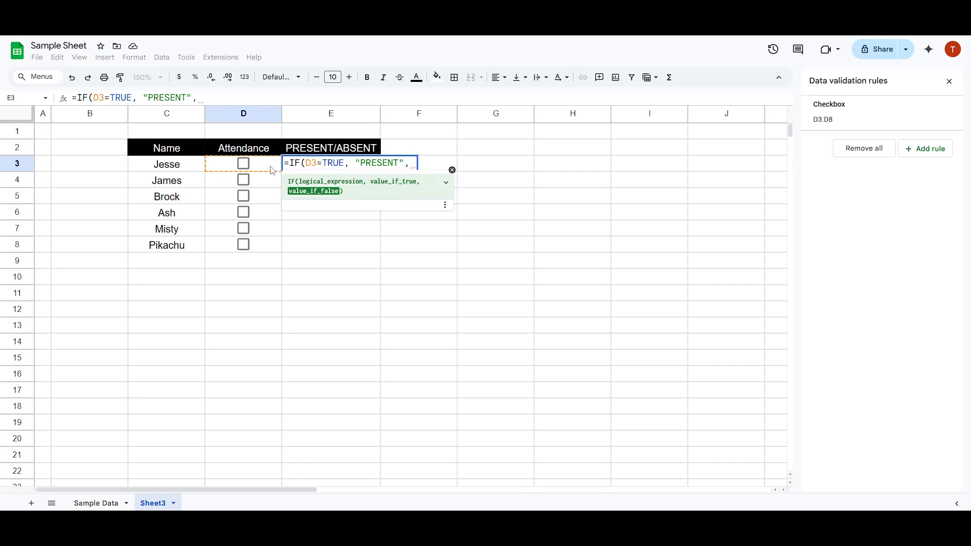
key("BackSpace")
type("C3")
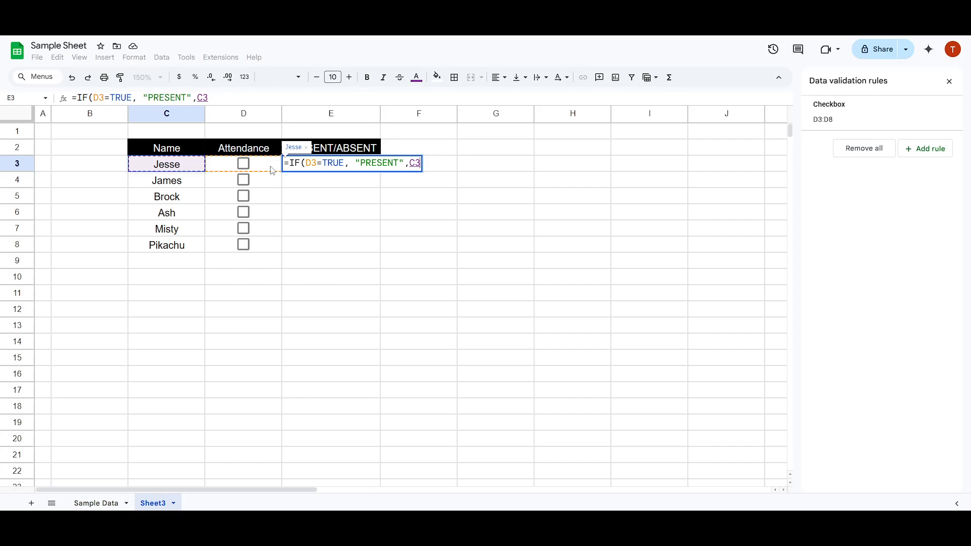
key("Right")
key("ctrl+Right")
key("ctrl+Left")
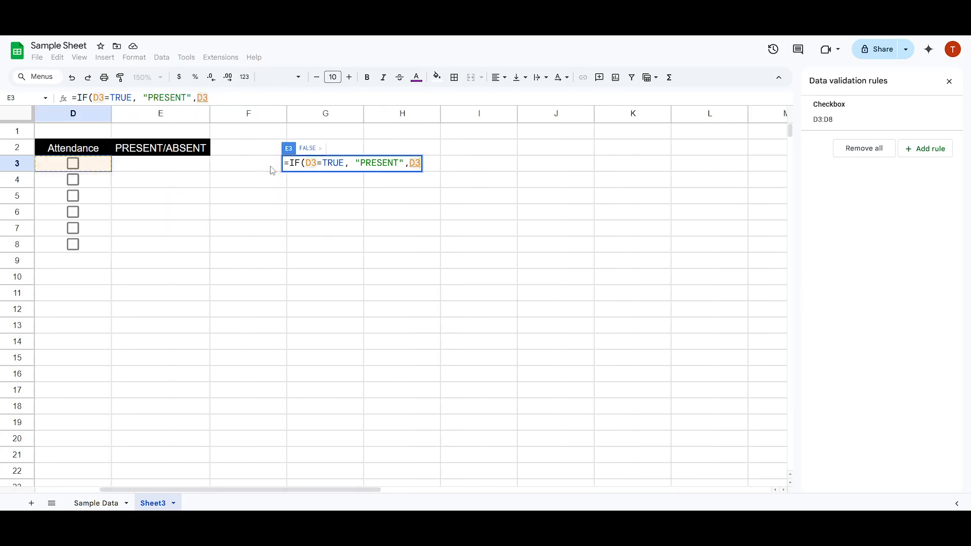
key("Left")
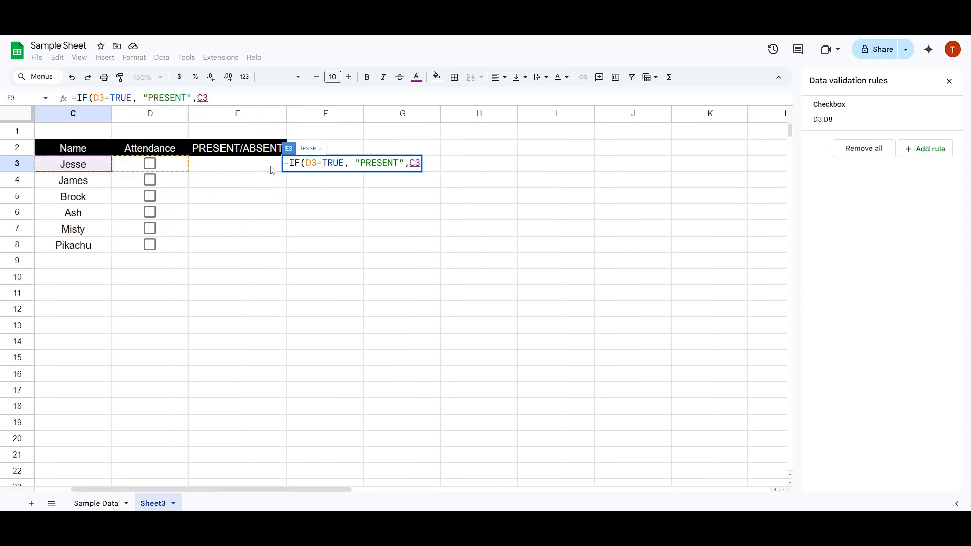
key("Right")
key("Right")
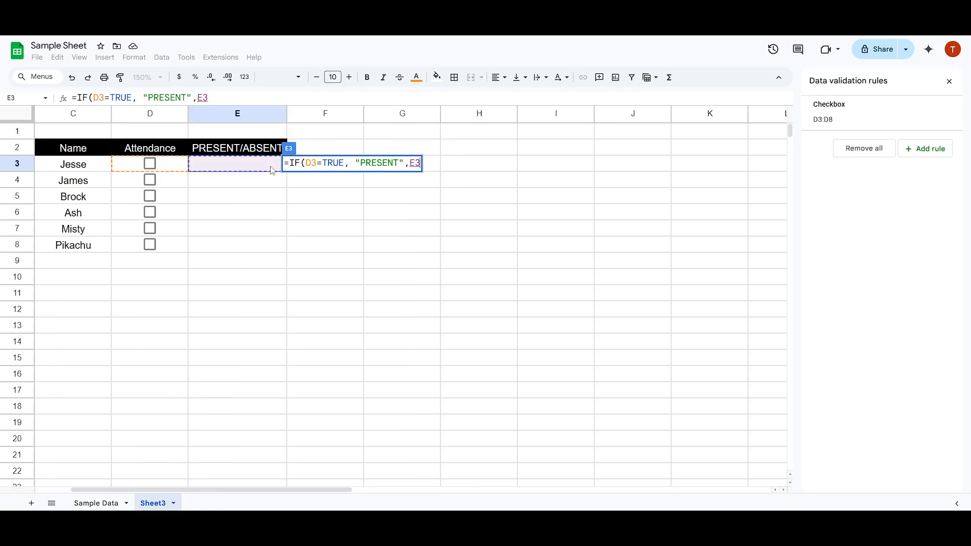
key("BackSpace")
key("BackSpace")
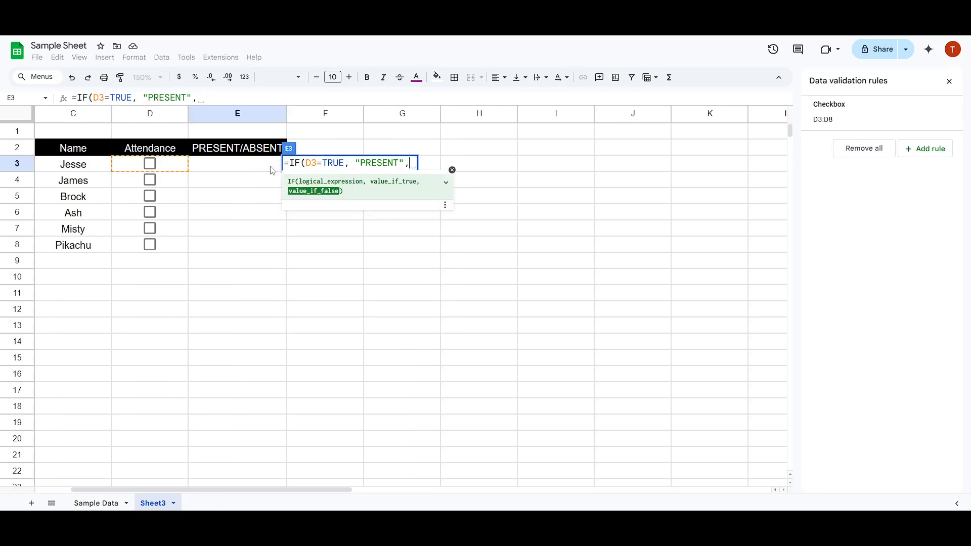
Step: Add "ABSENT" as the value_if_false argument of the E3 formula and close its parenthesis
key("BackSpace")
type("\"")
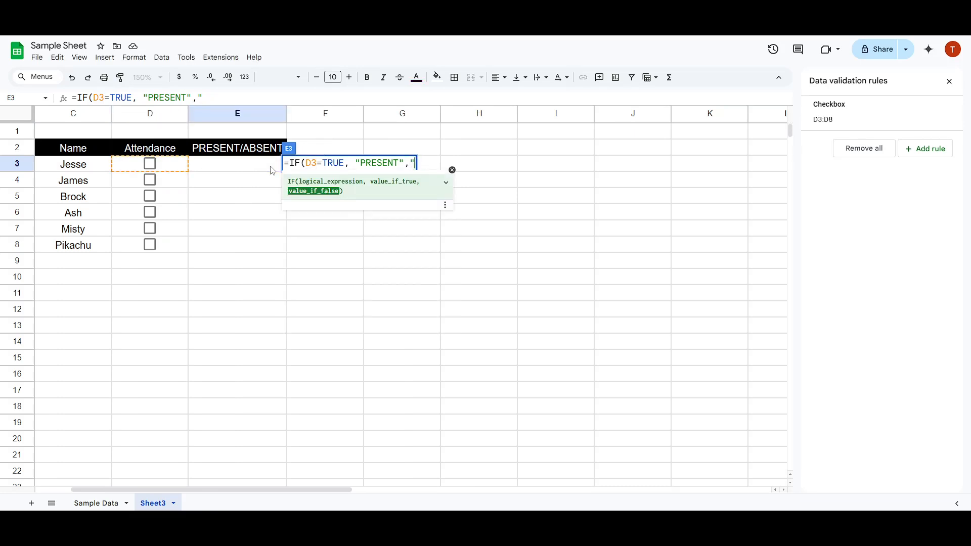
type("ABSENT")
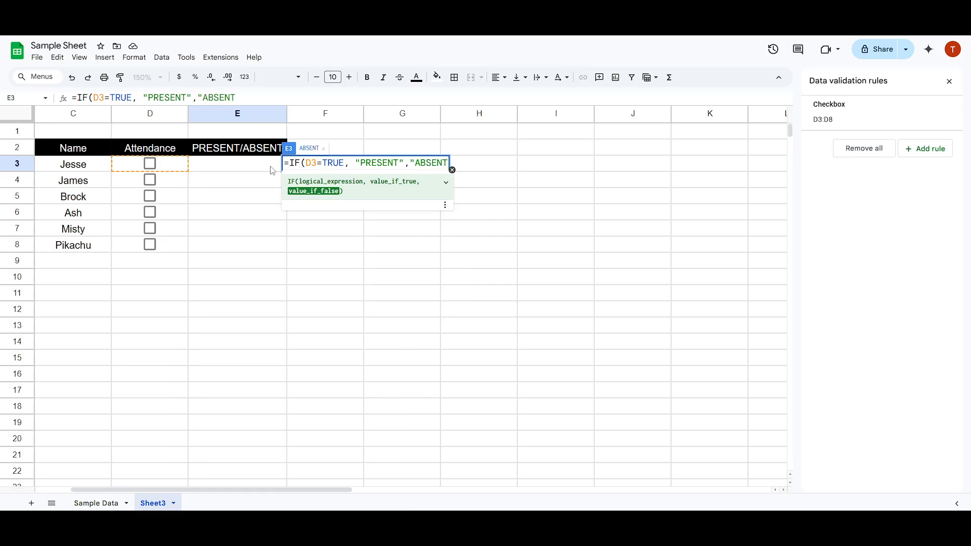
type("\")")
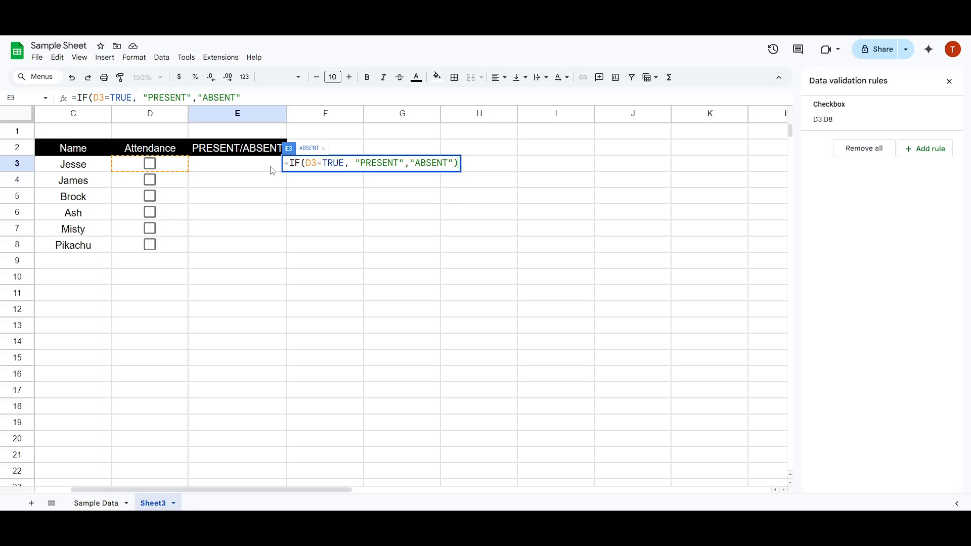
Step: Remove the space before "PRESENT" and commit =IF(D3=TRUE,"PRESENT","ABSENT") in E3
left_click(351, 162)
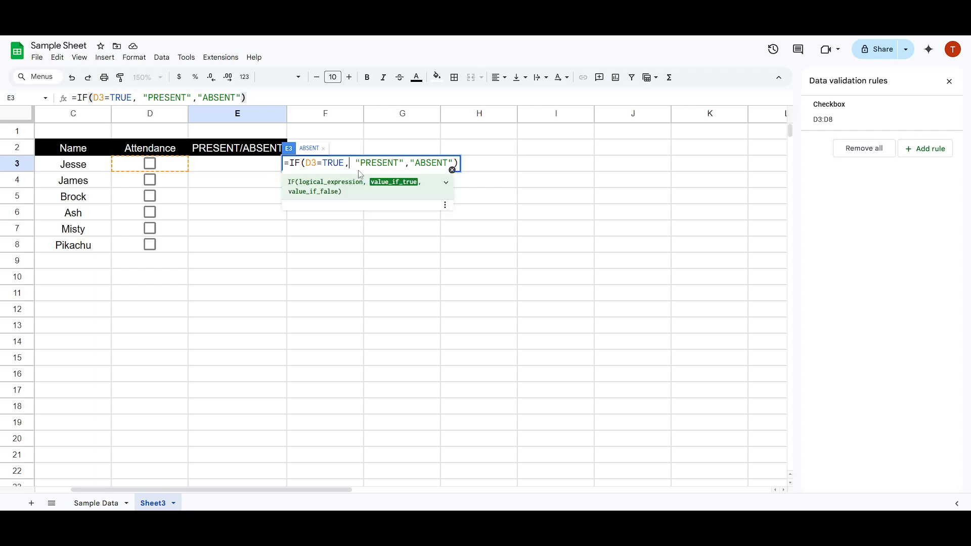
key("BackSpace")
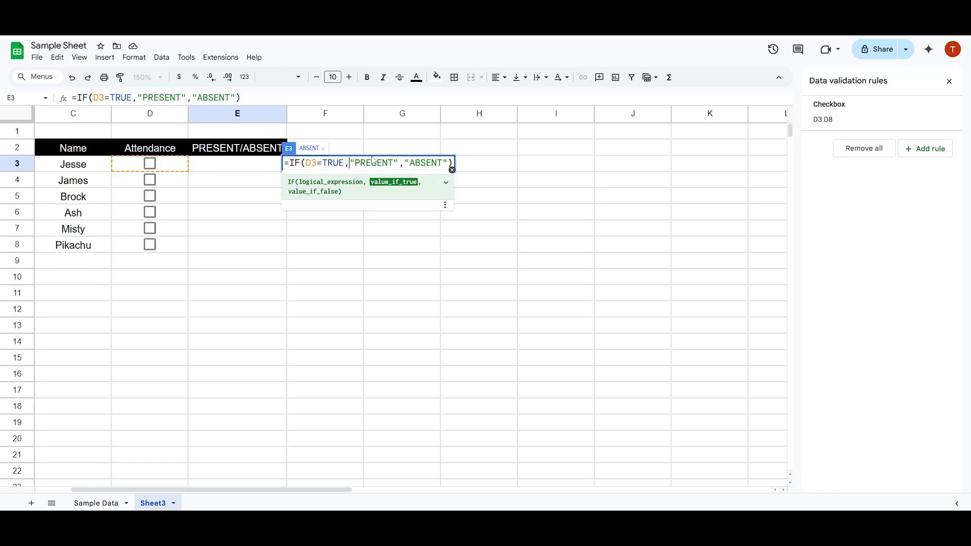
key("ctrl+a")
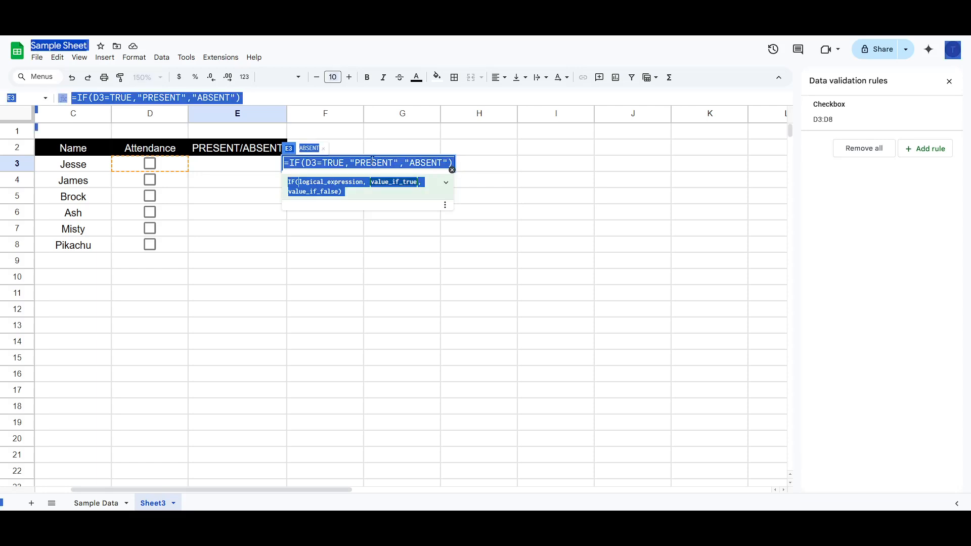
left_click(331, 163)
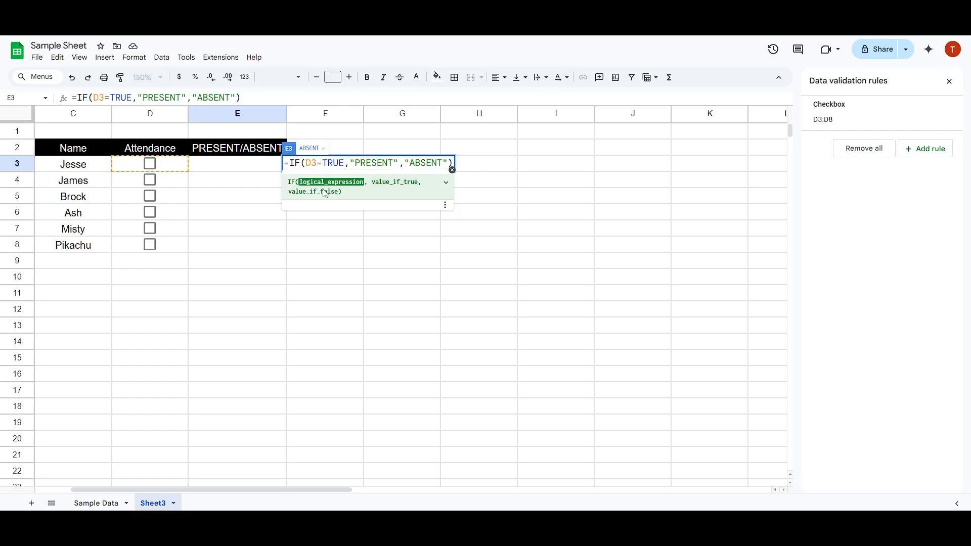
key("Return")
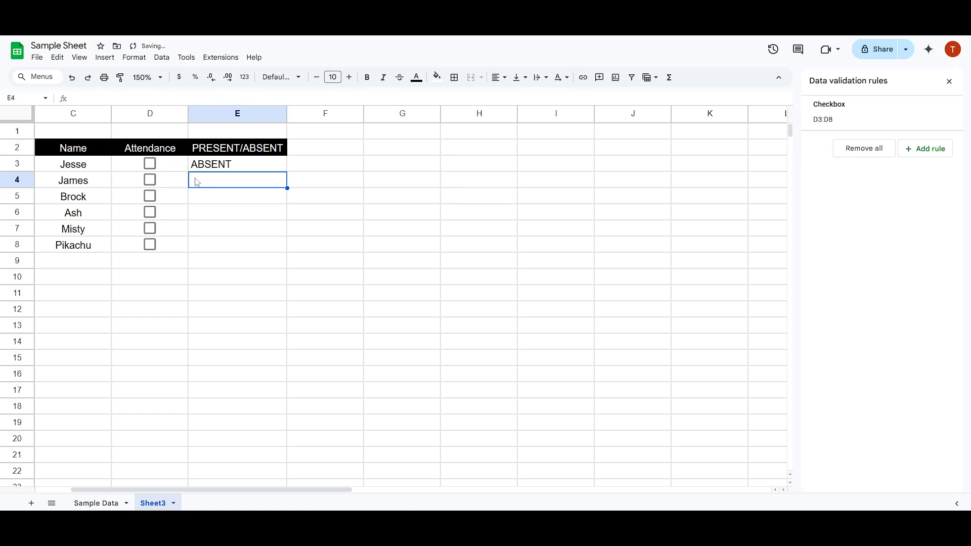
Step: Tick the attendance checkbox in D3 and center the contents of column E horizontally
left_click(150, 164)
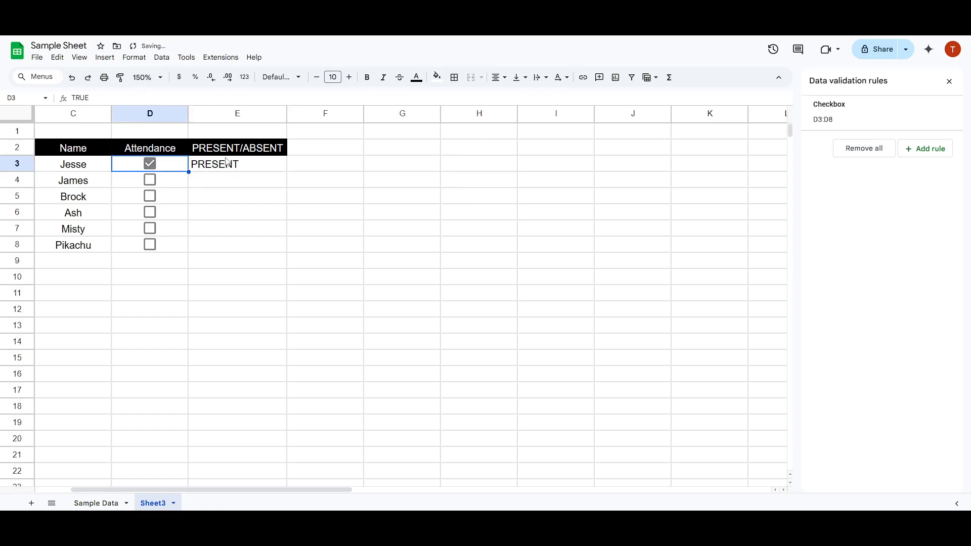
left_click(240, 112)
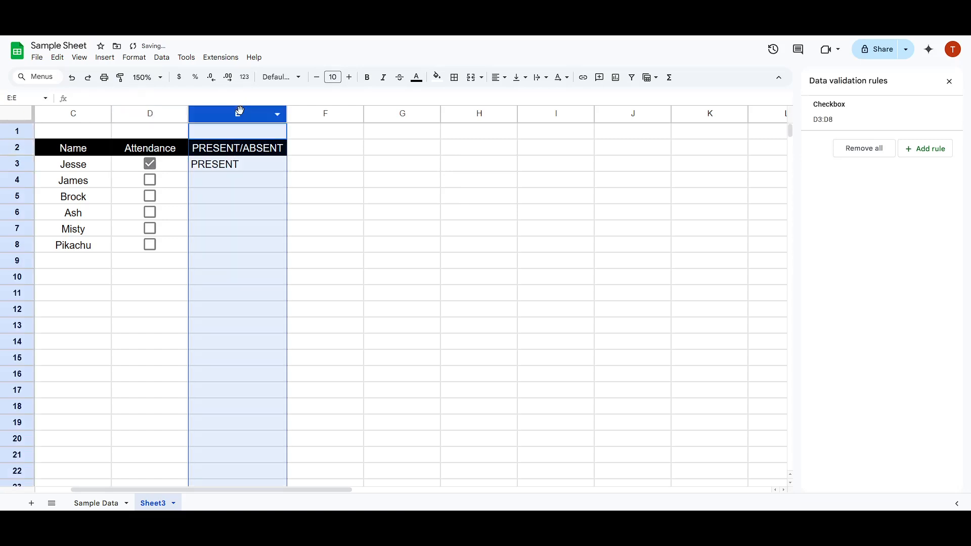
key("ctrl+shift+e")
left_click(214, 230)
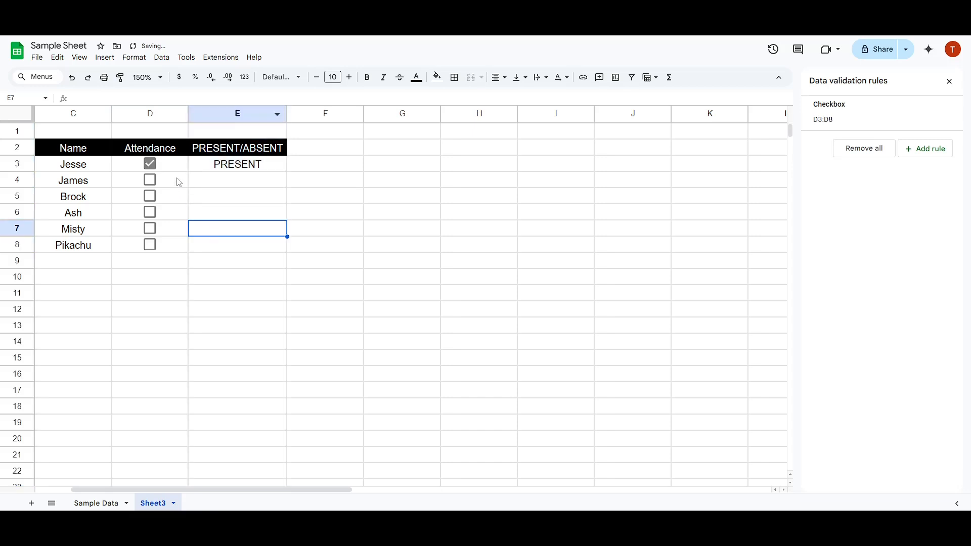
Step: Clear the D3 checkbox and fill the E3 formula down through E8
left_click(149, 164)
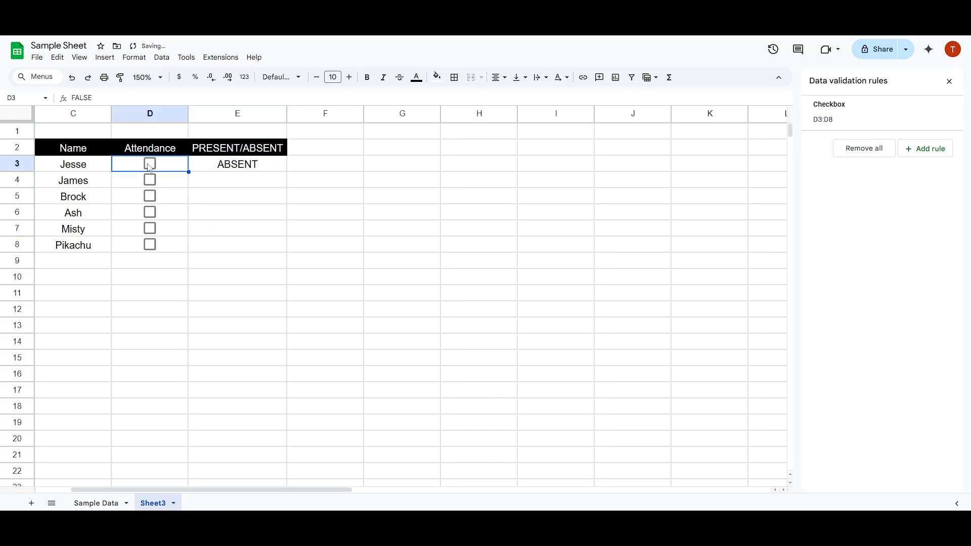
left_click(225, 169)
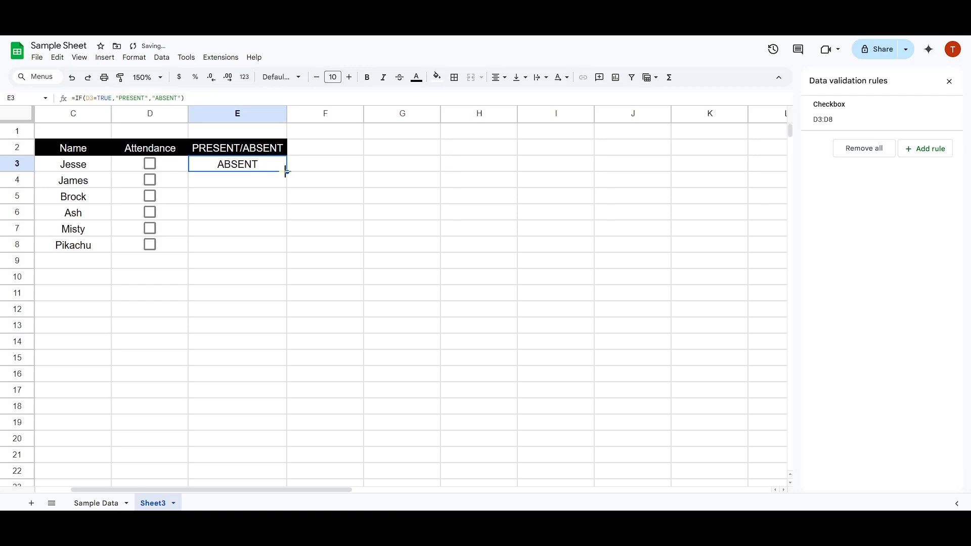
left_click_drag(286, 171, 285, 248)
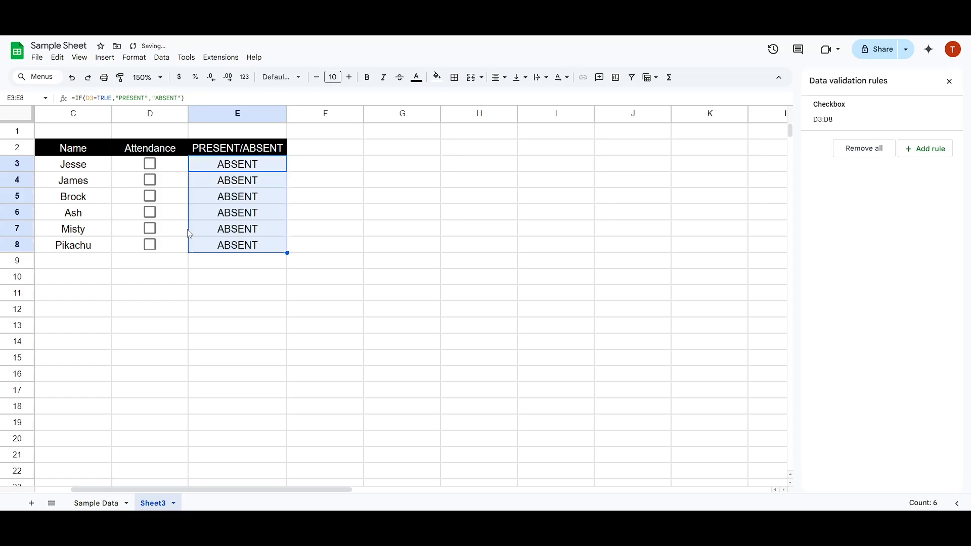
Step: Test the formulas by ticking the checkboxes in D8, D6 and D4, and ticking and clearing the one in D3
left_click(148, 245)
left_click(149, 212)
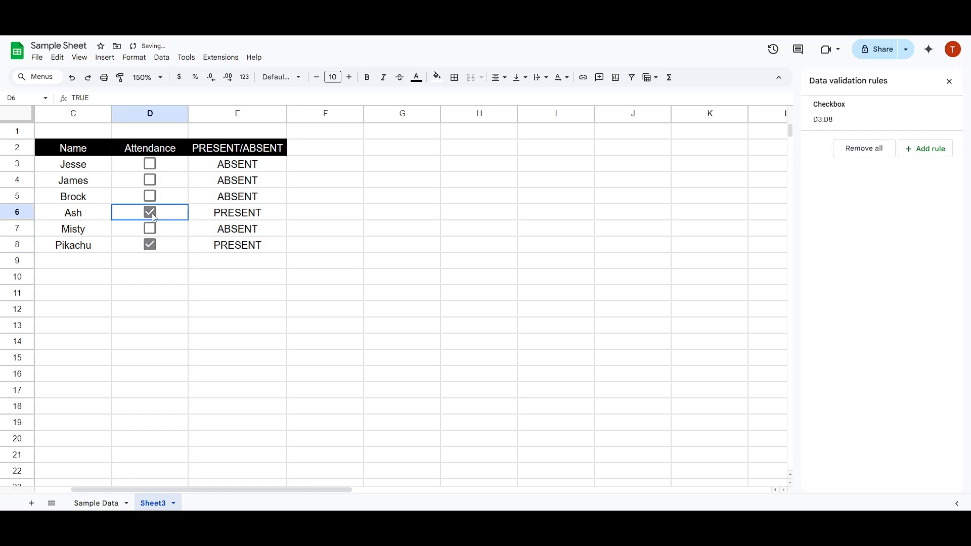
left_click(154, 184)
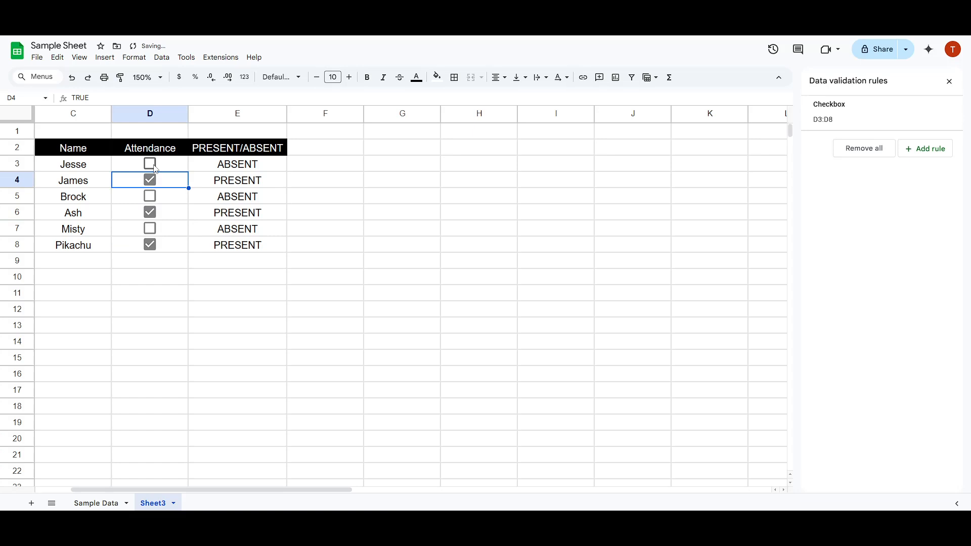
left_click(154, 167)
left_click(155, 172)
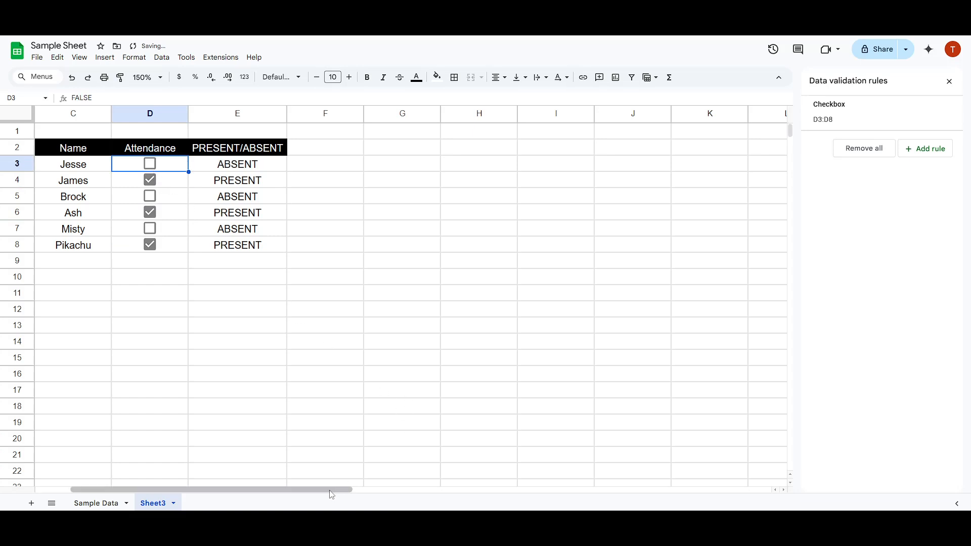
left_click_drag(331, 494, 296, 490)
left_click(302, 389)
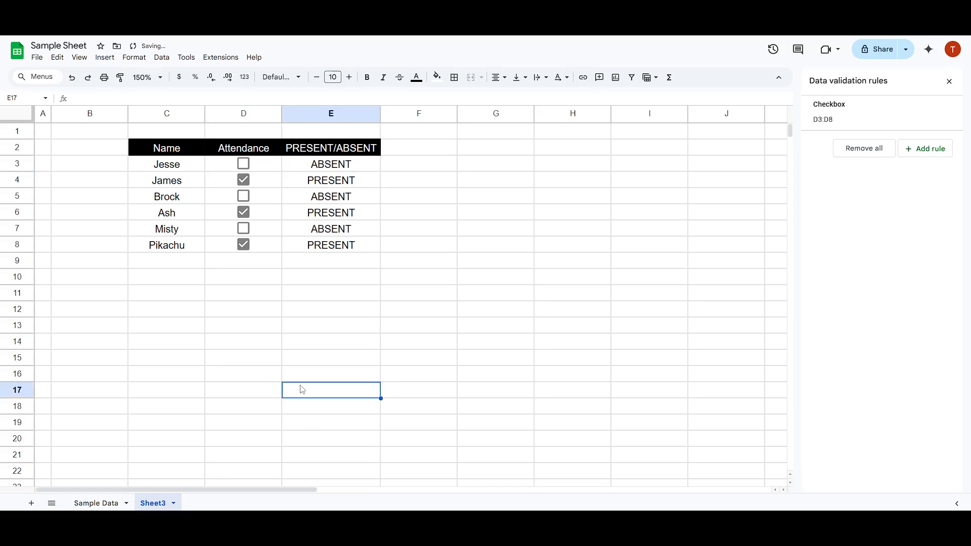